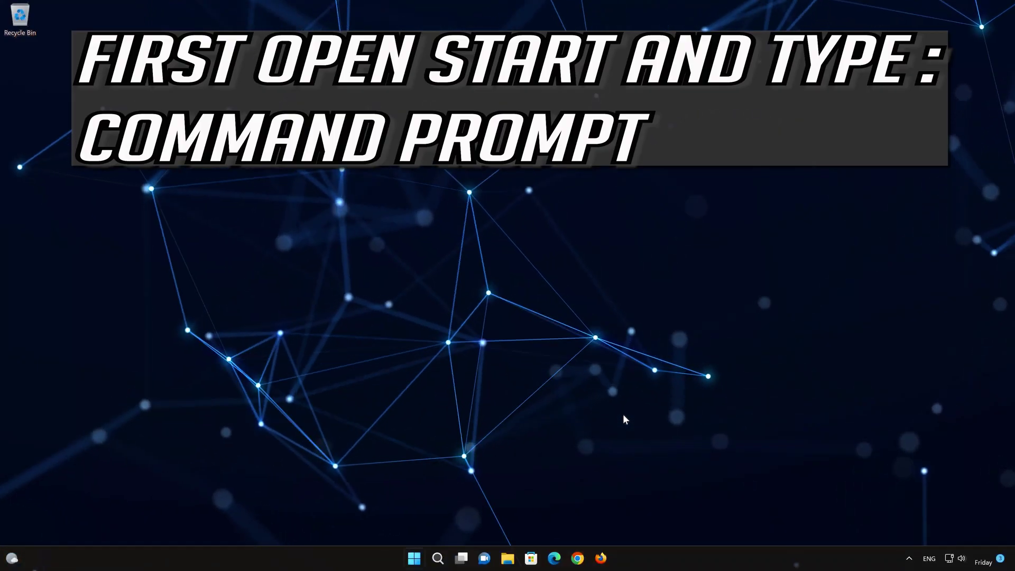
Search for cmd in Start and launch Command Prompt as administrator.
key(super)
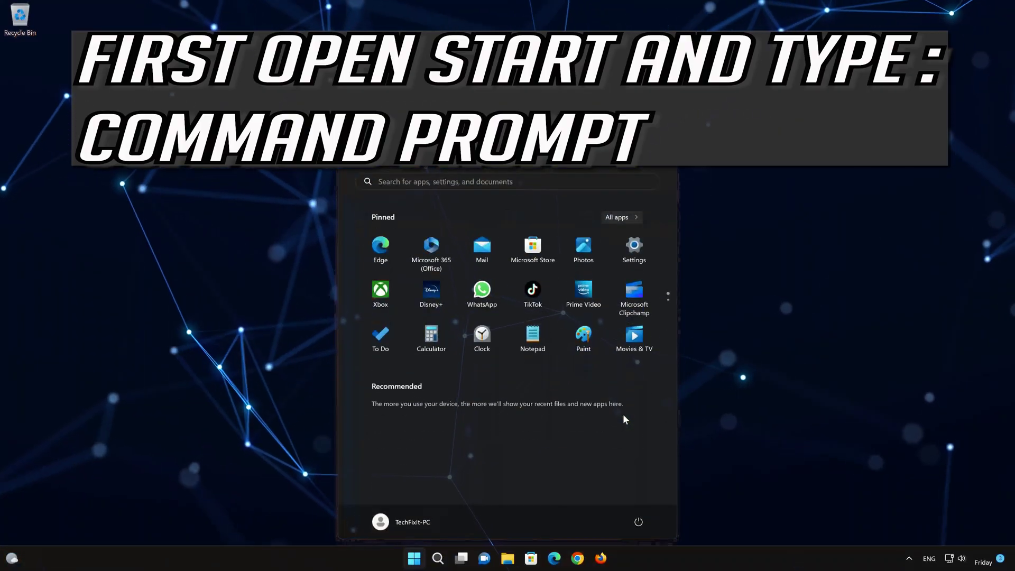
text(cmd)
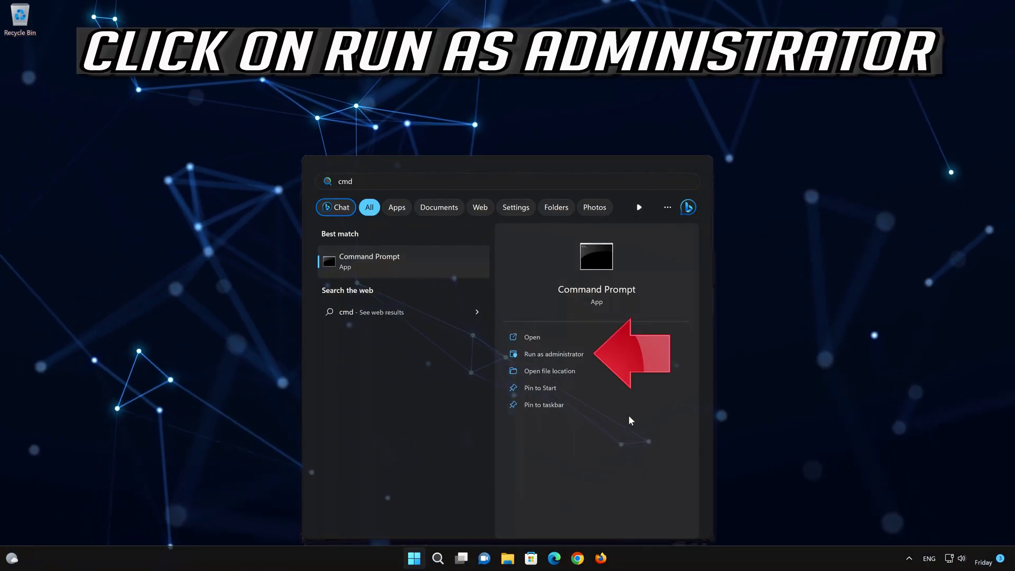
click(553, 354)
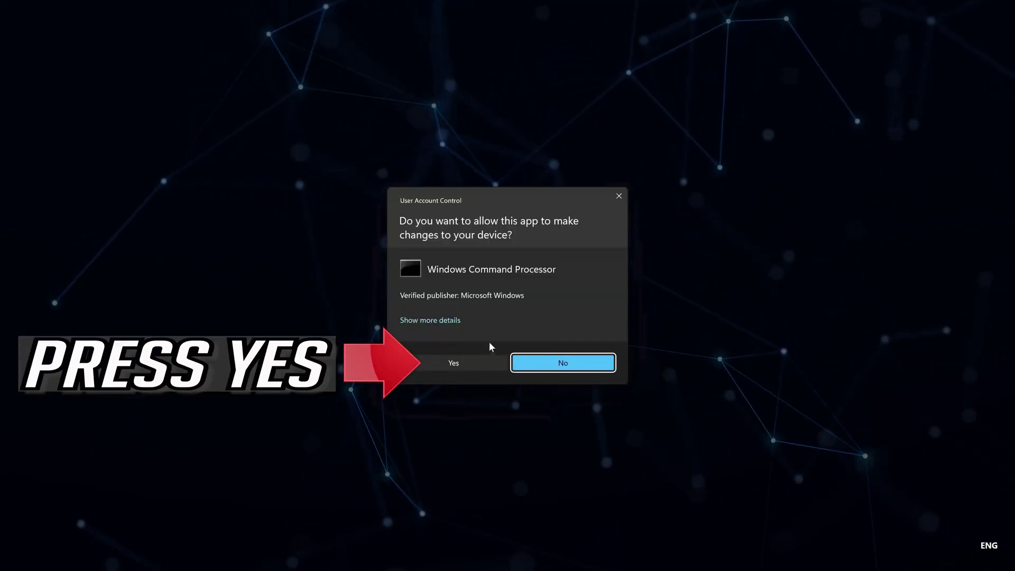
Approve elevation, run sfc /scannow in the centred Command Prompt, then exit it.
click(446, 363)
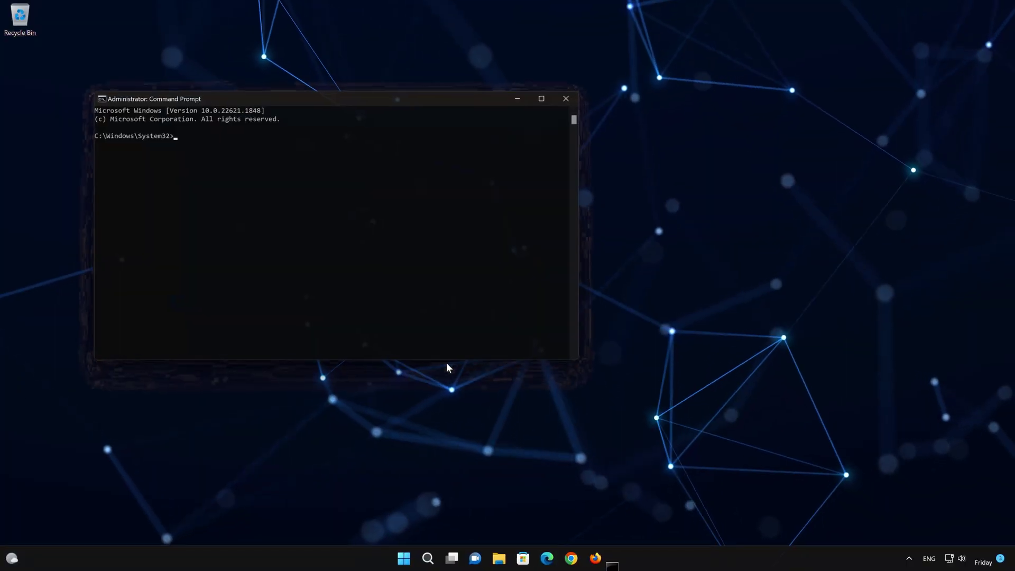
drag(430, 101, 621, 152)
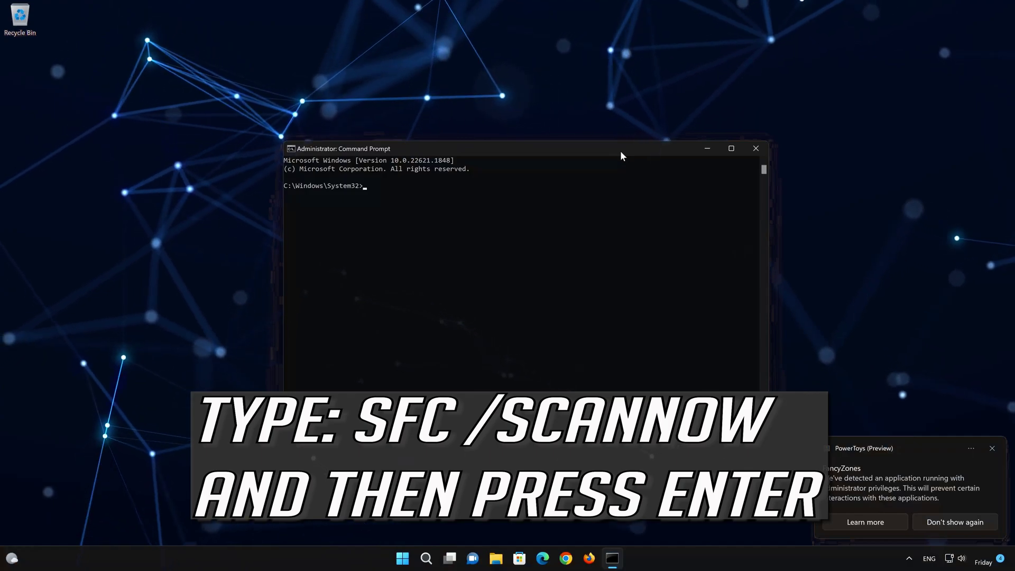
text(sfc /)
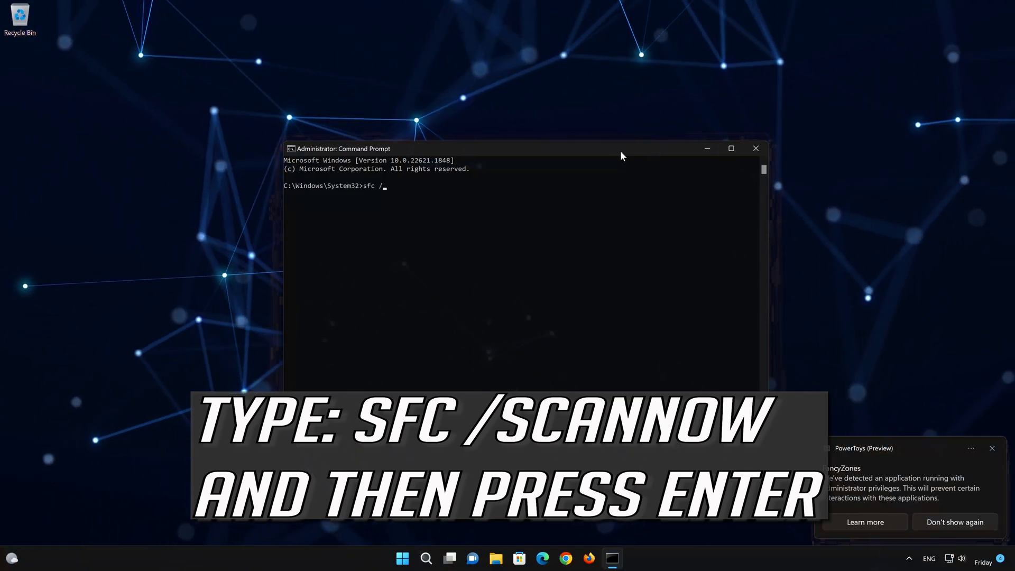
text(scannow)
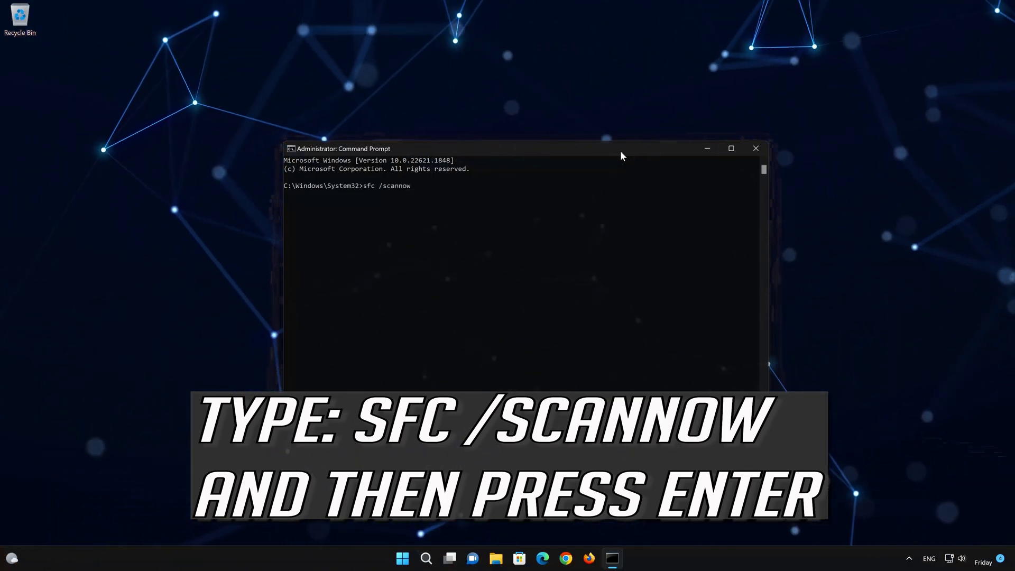
key(Return)
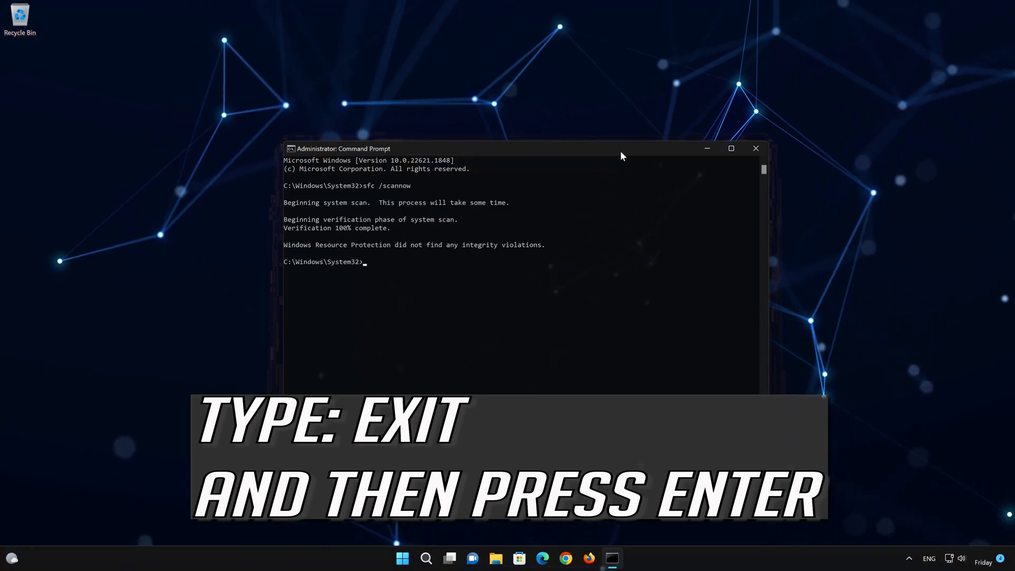
text(exit)
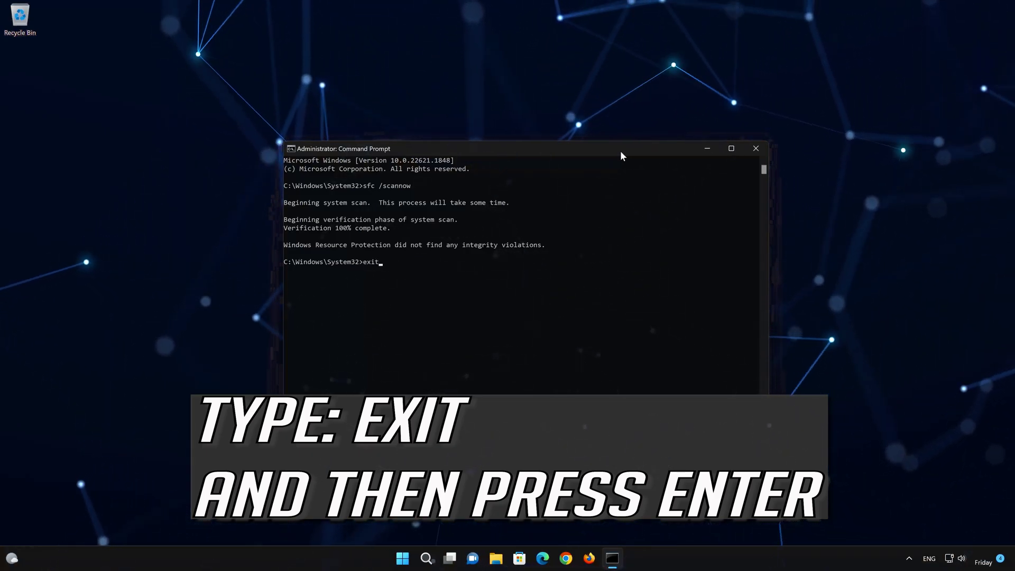
key(Return)
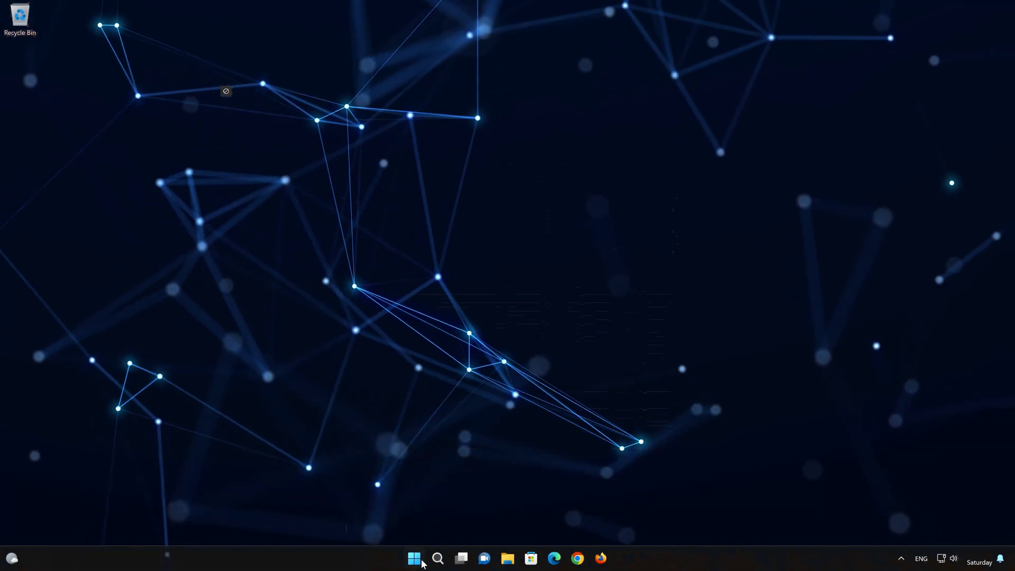
Go to Settings > System > Troubleshoot > Other troubleshooters and locate Background Intelligent Transfer Service.
click(416, 563)
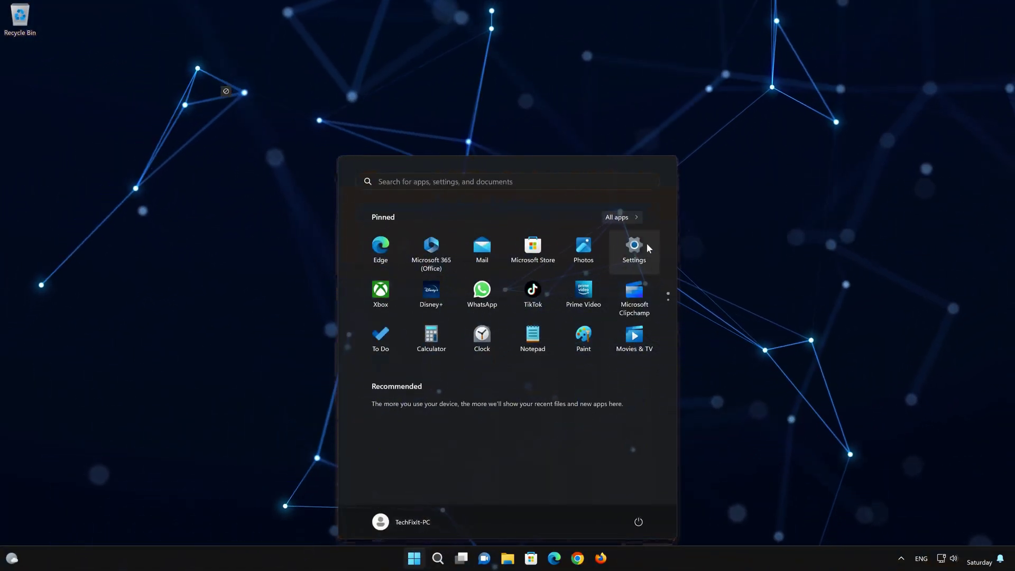
click(641, 252)
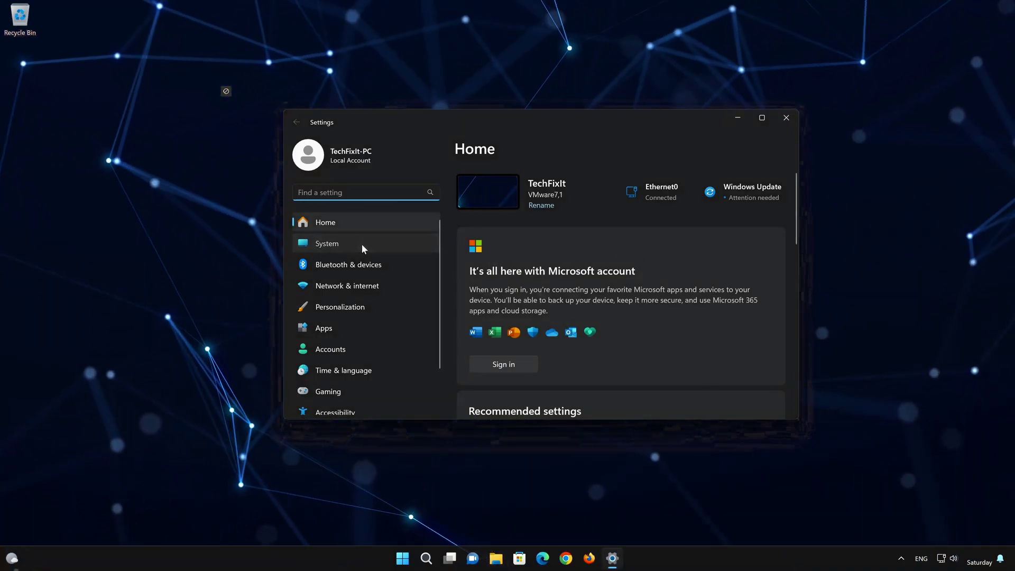
click(363, 247)
scroll(622, 324, down, 3)
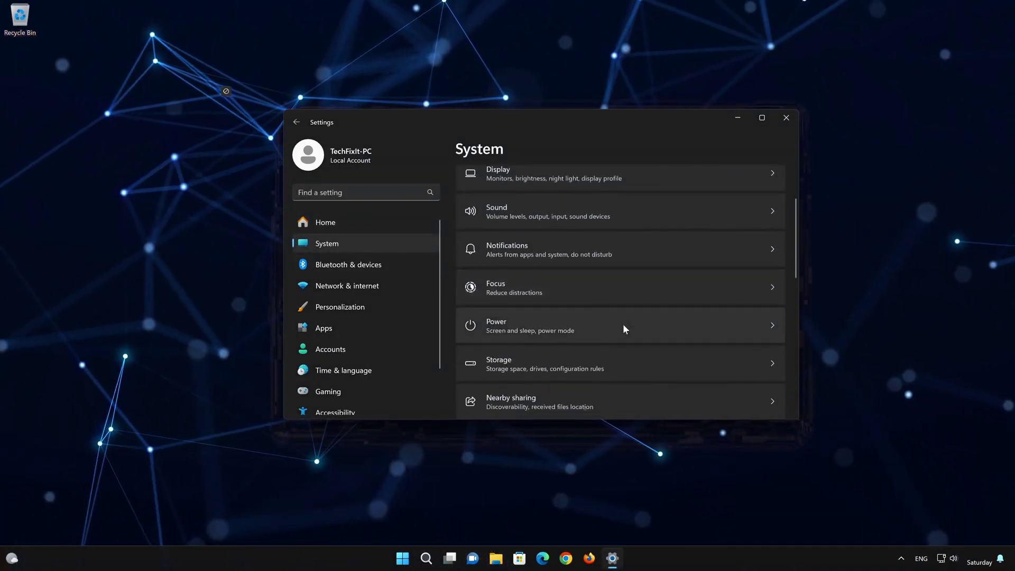
scroll(623, 328, down, 4)
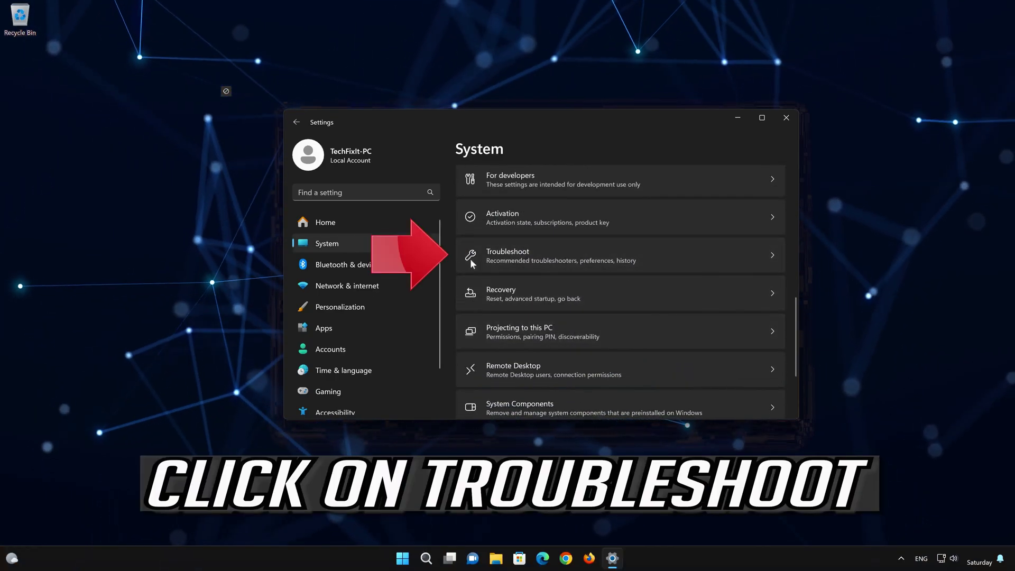
scroll(550, 269, up, 1)
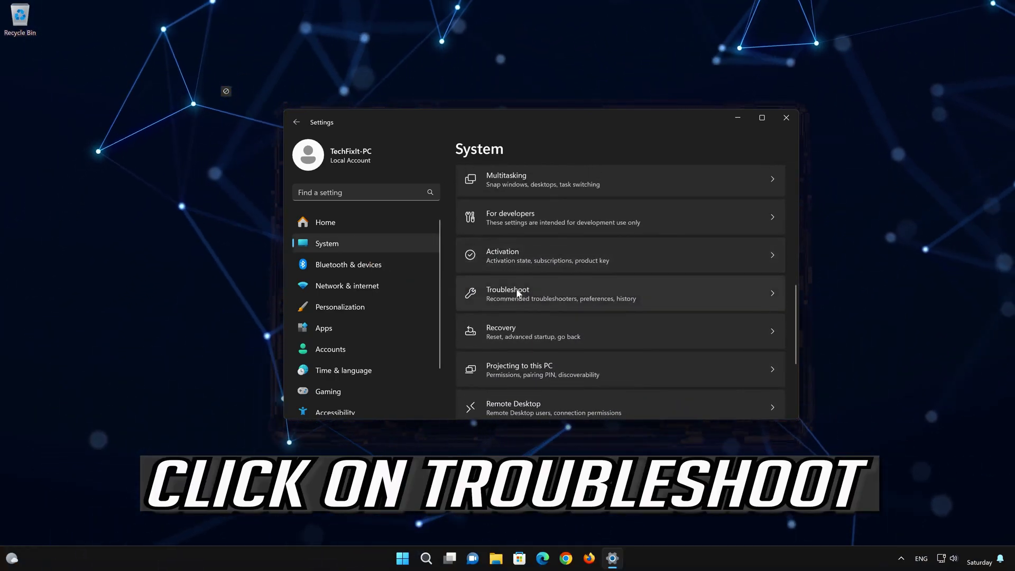
click(518, 293)
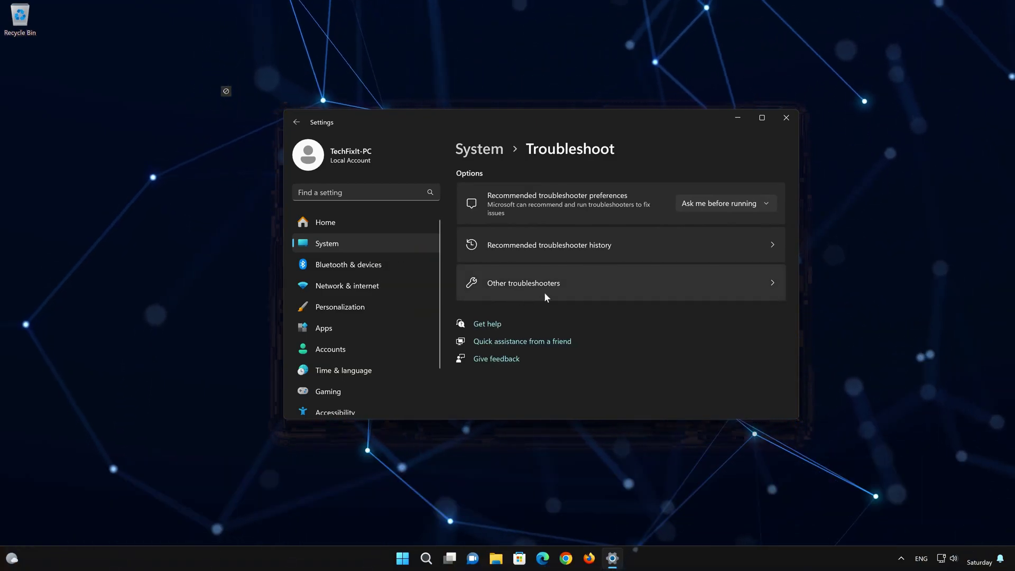
click(524, 296)
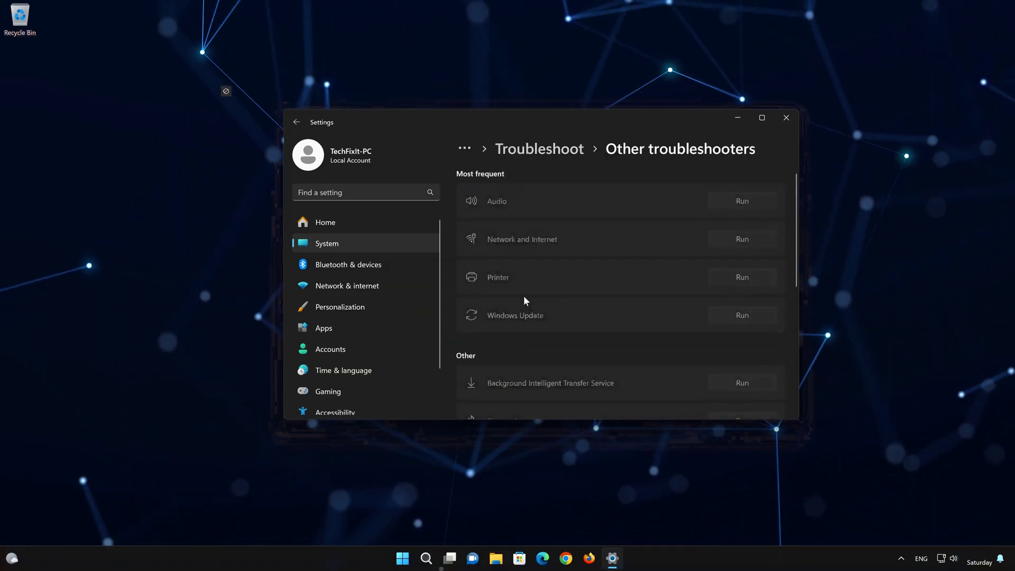
scroll(523, 300, down, 3)
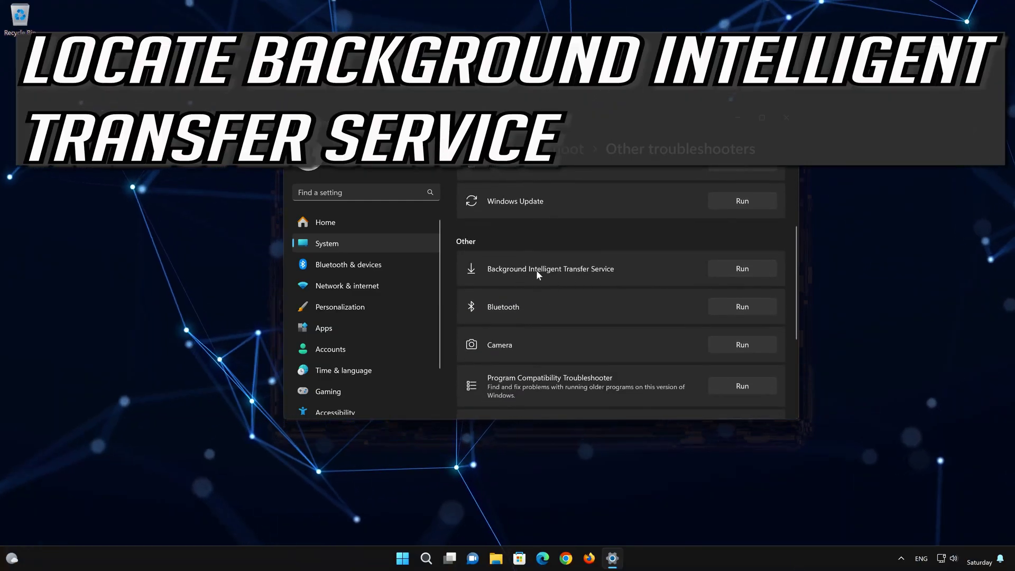
scroll(527, 280, up, 1)
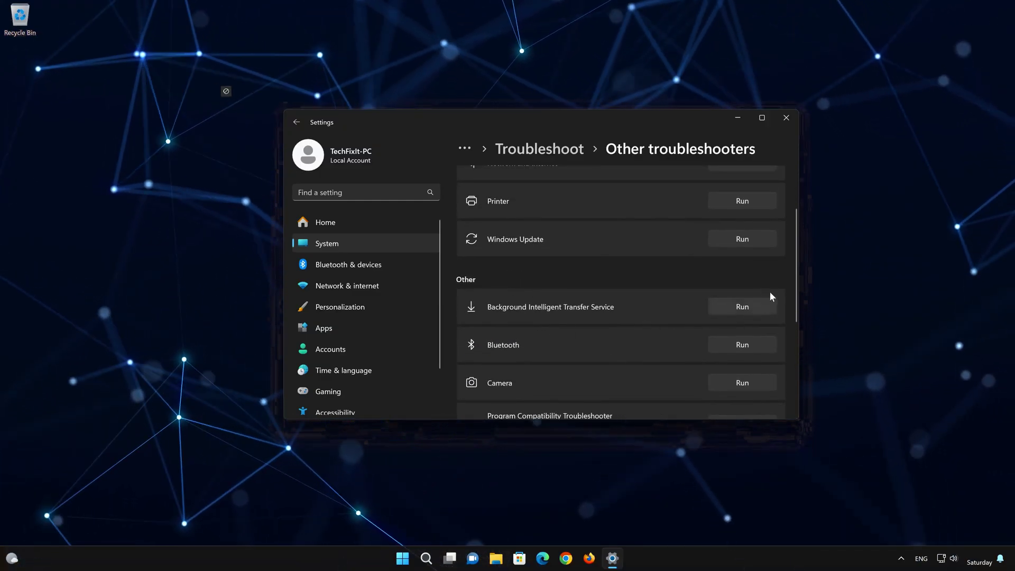
Run the BITS troubleshooter, confirm it fixed the problem, then close Get Help and Settings.
click(754, 303)
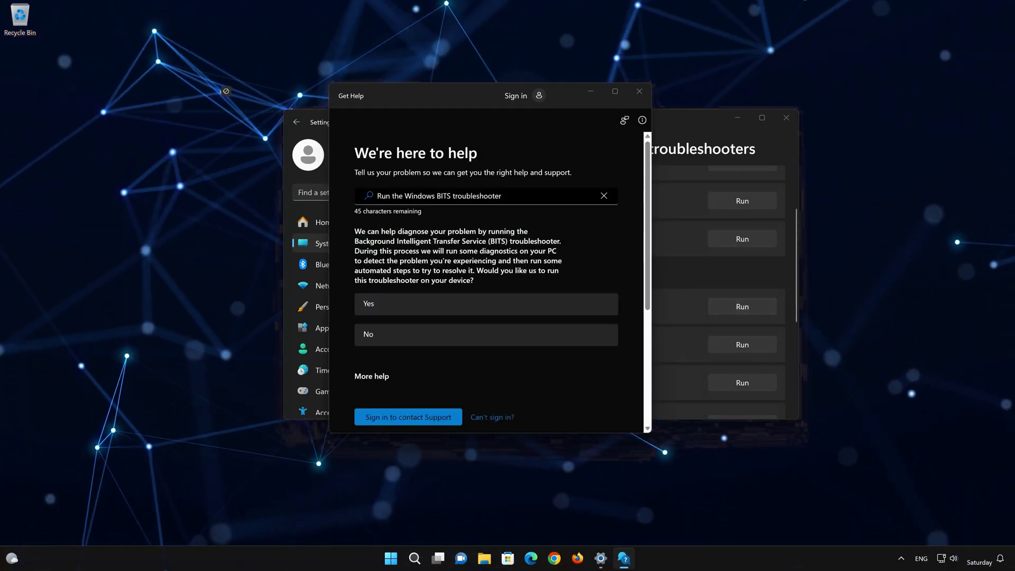
click(451, 308)
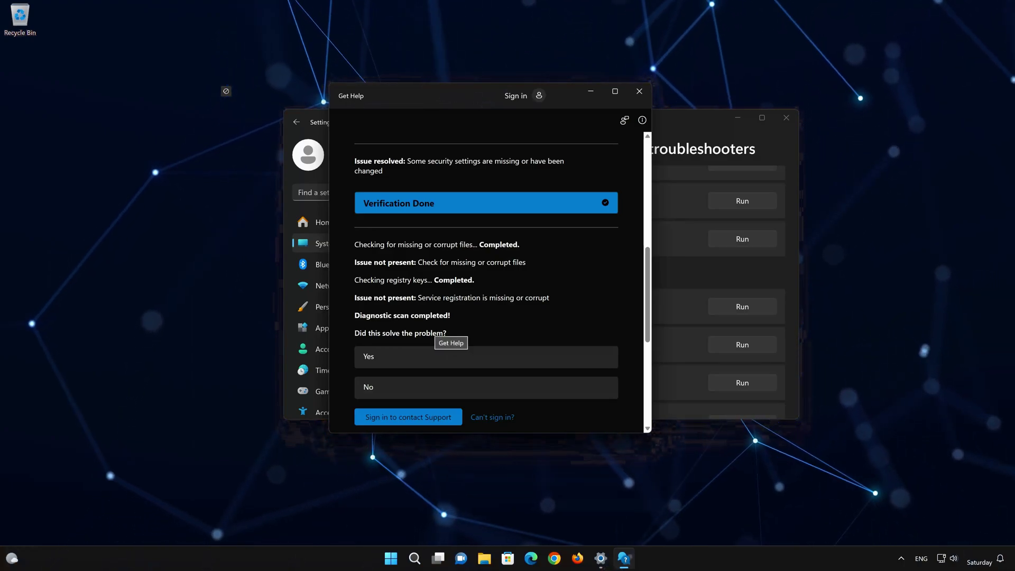
click(413, 364)
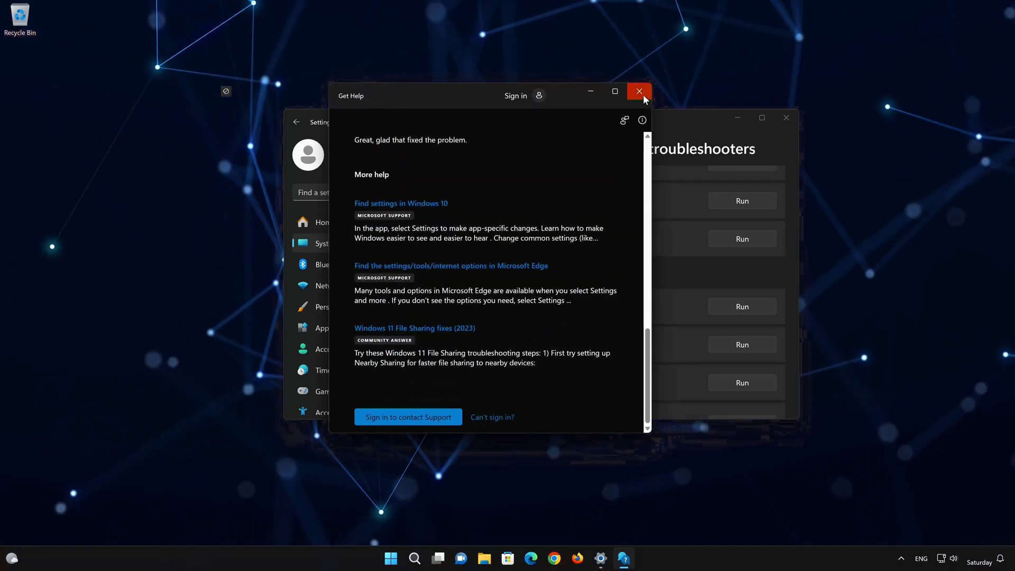
click(643, 94)
click(785, 114)
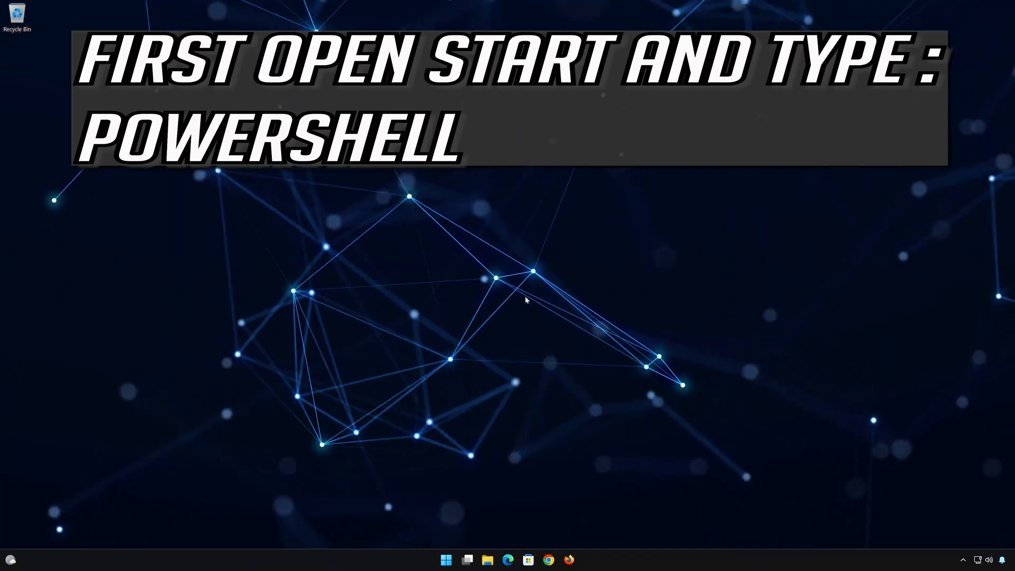
Search for powershell and launch Windows PowerShell as administrator, approving the UAC prompt.
click(448, 562)
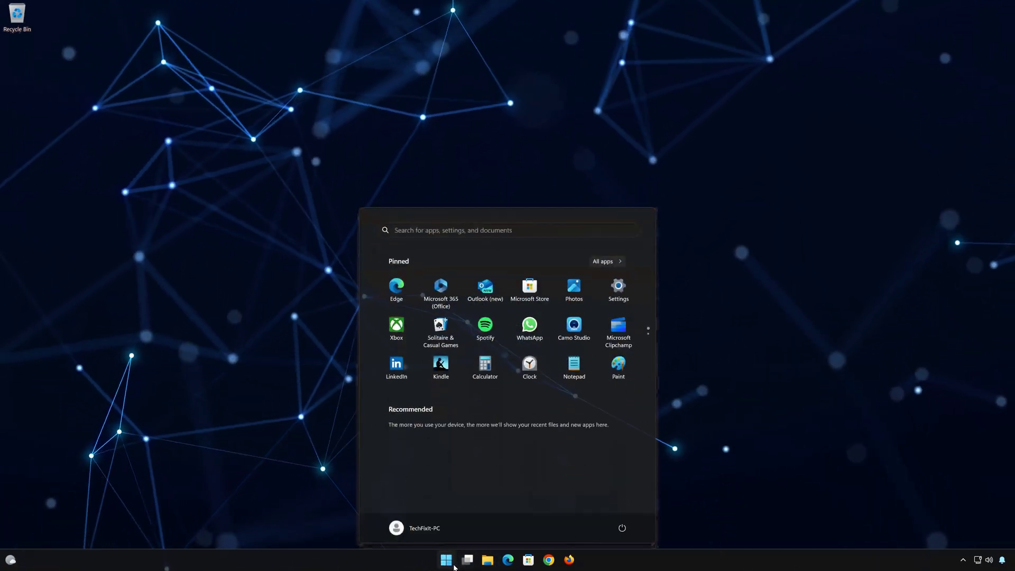
text(powe)
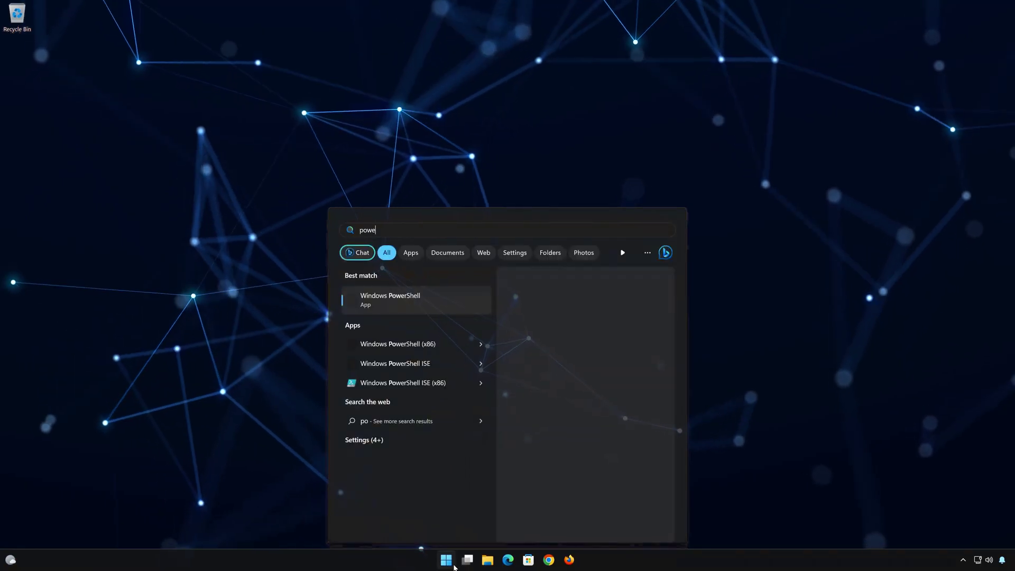
text(rsh)
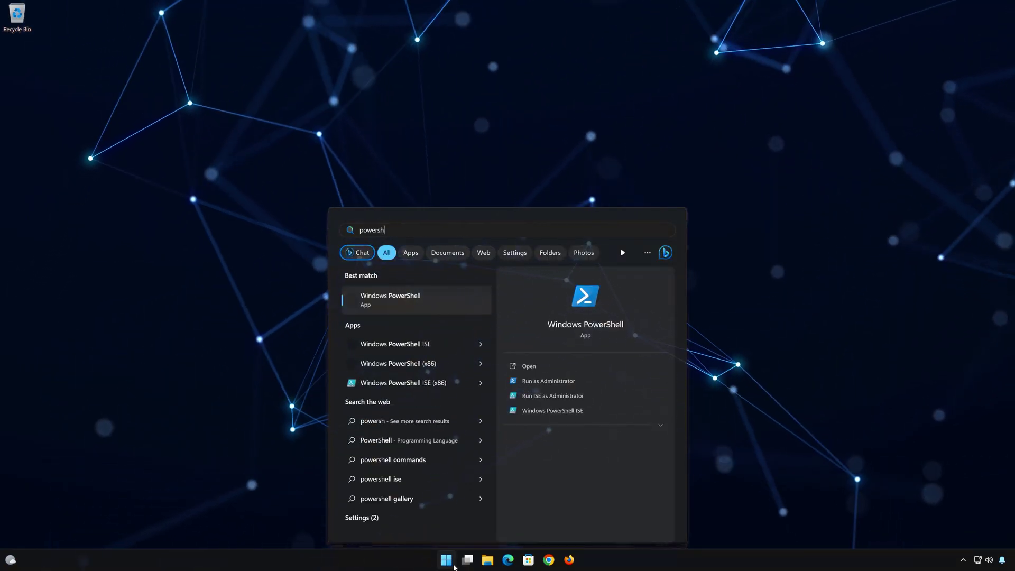
text(ell)
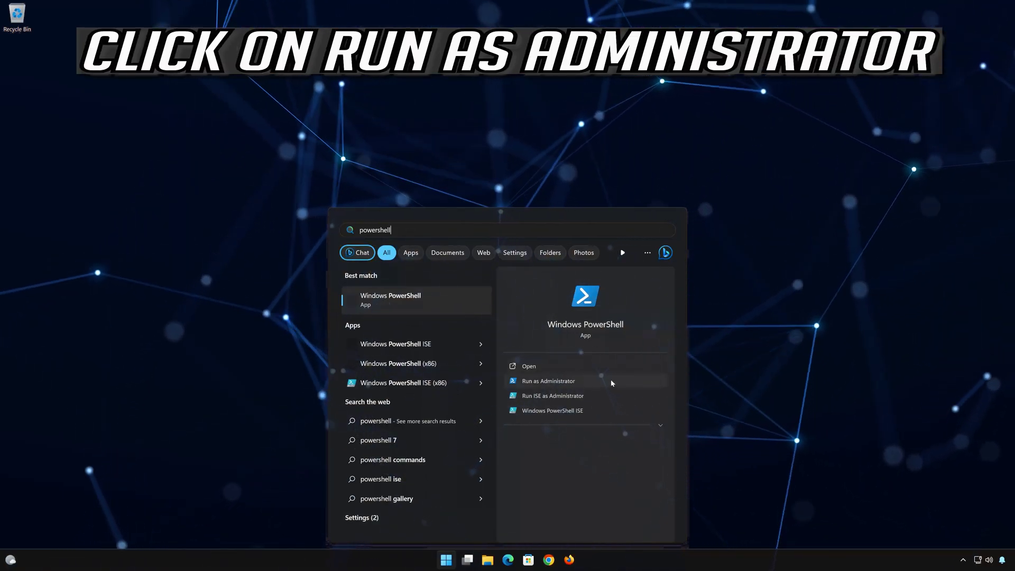
click(590, 381)
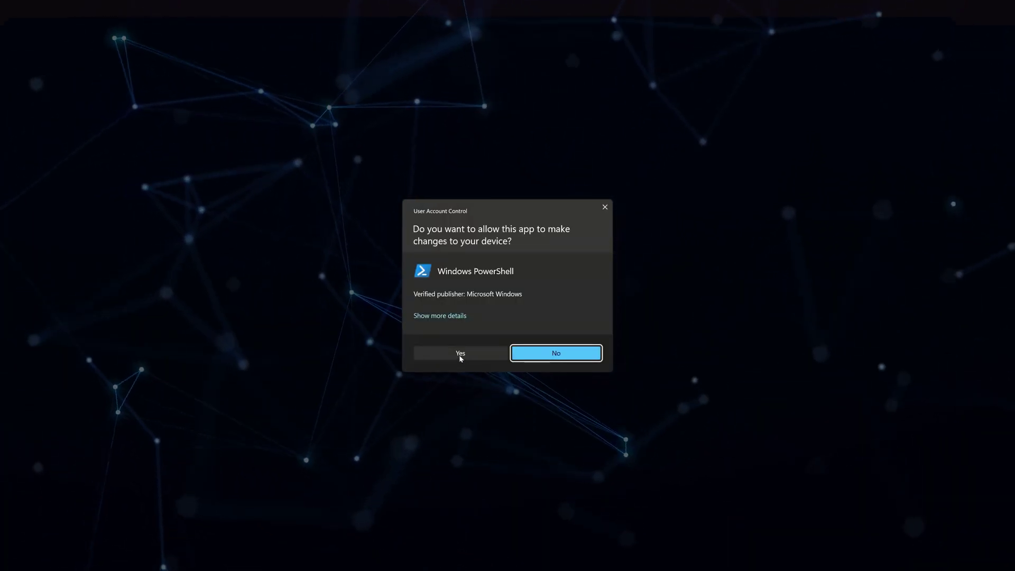
click(459, 354)
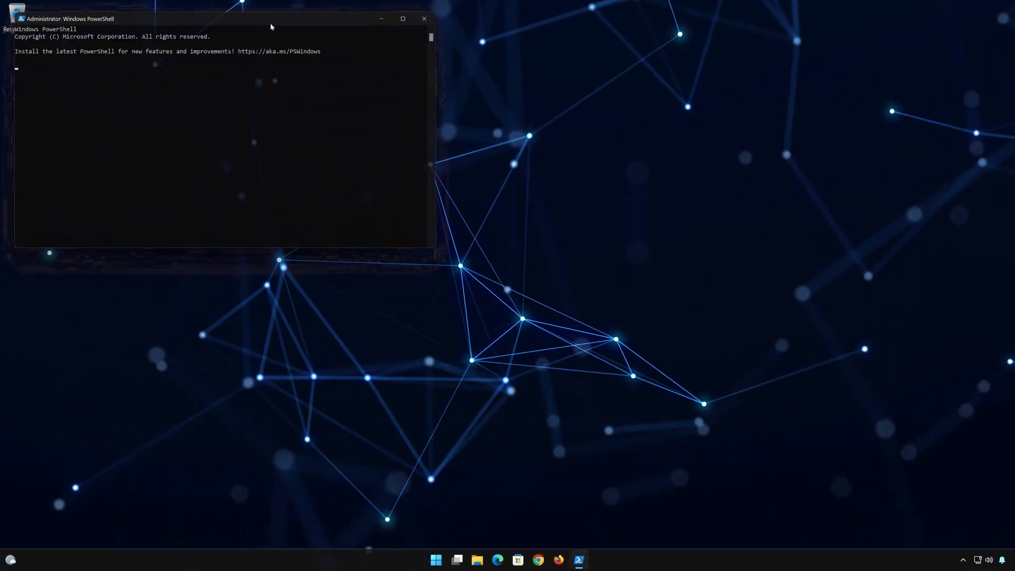
Centre the PowerShell window and run DISM /Online /Cleanup-Image /RestoreHealth.
drag(269, 18, 554, 134)
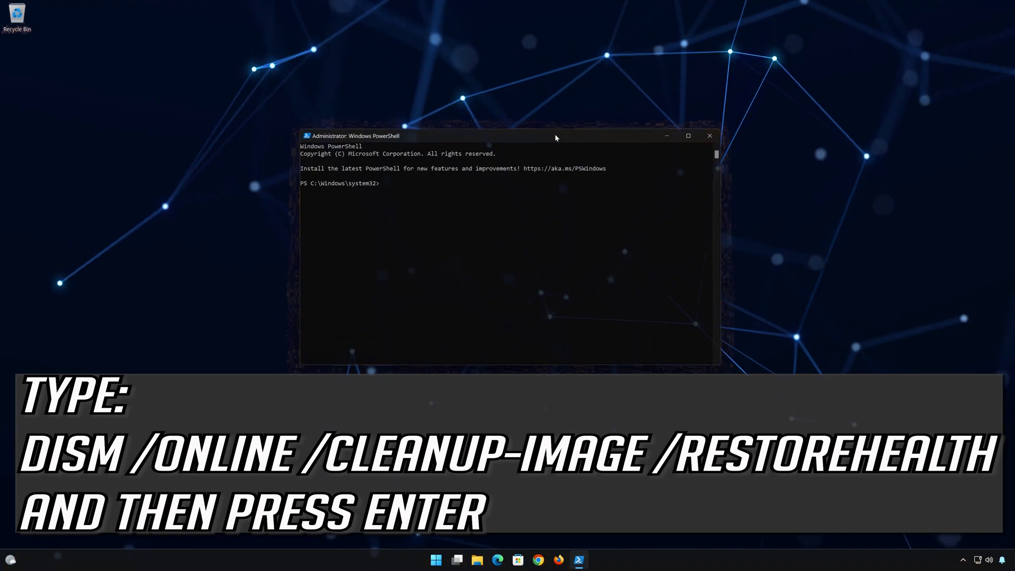
text(DISM)
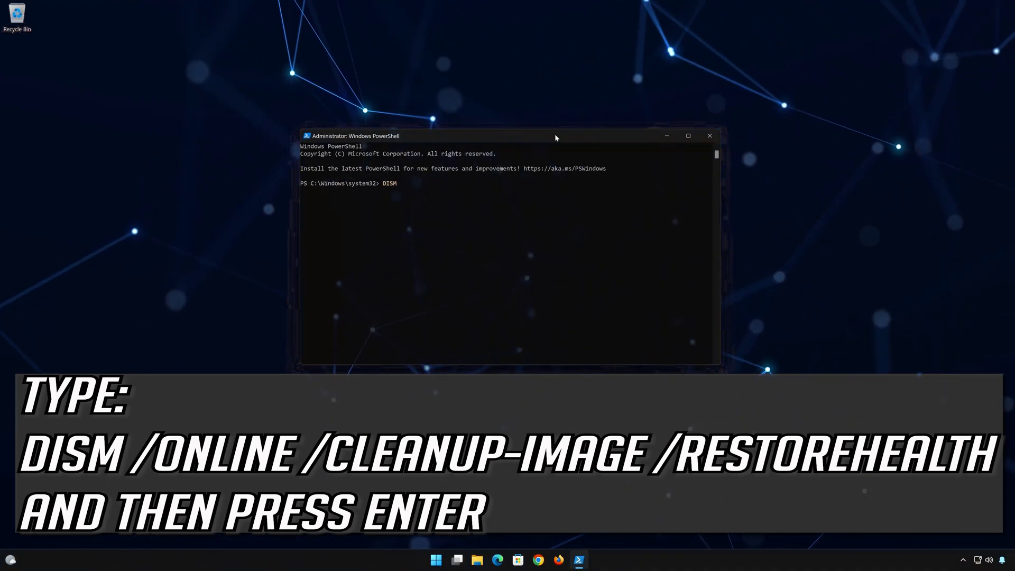
text( /Onli)
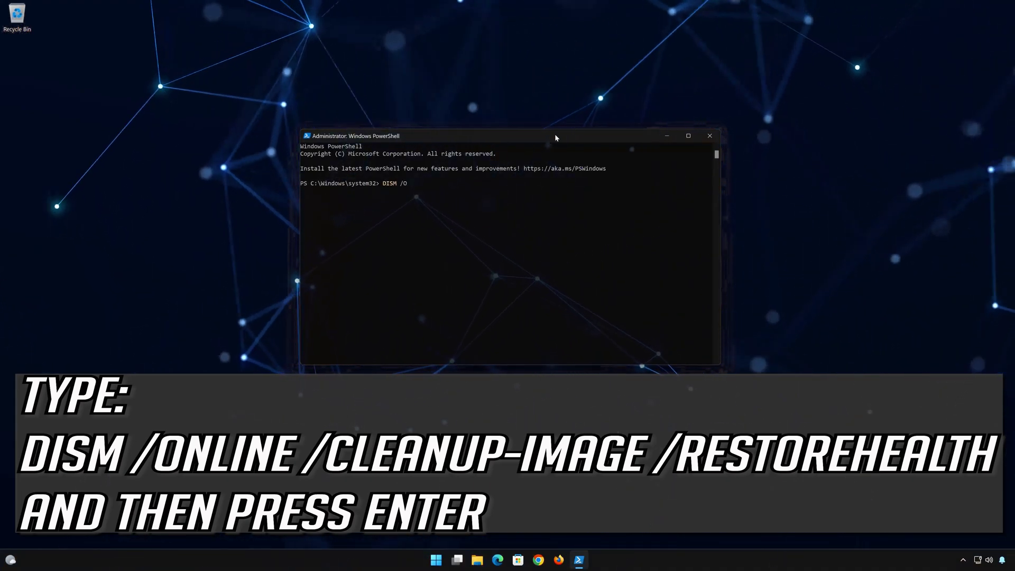
text(ne)
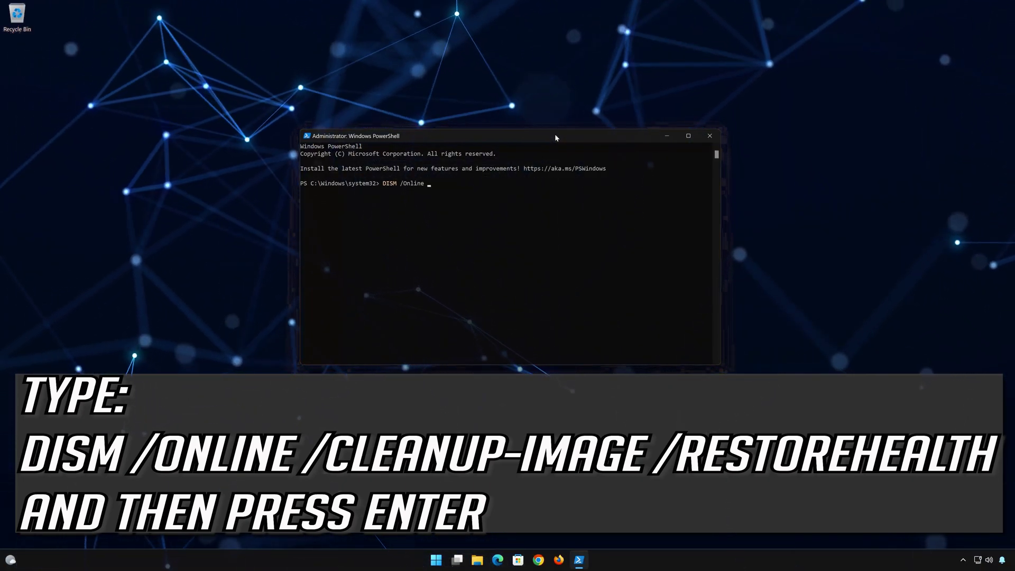
text( /)
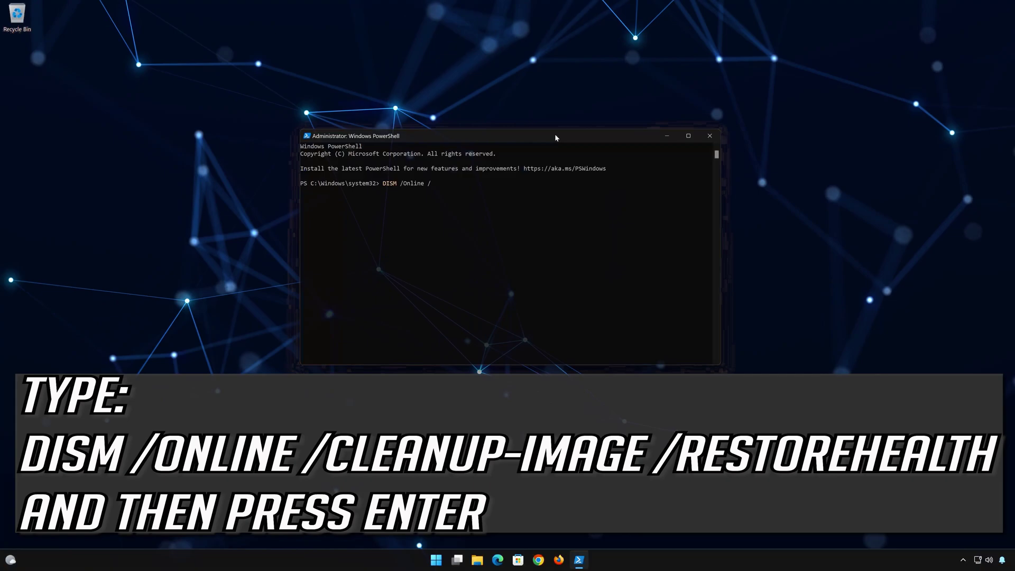
text(Clea)
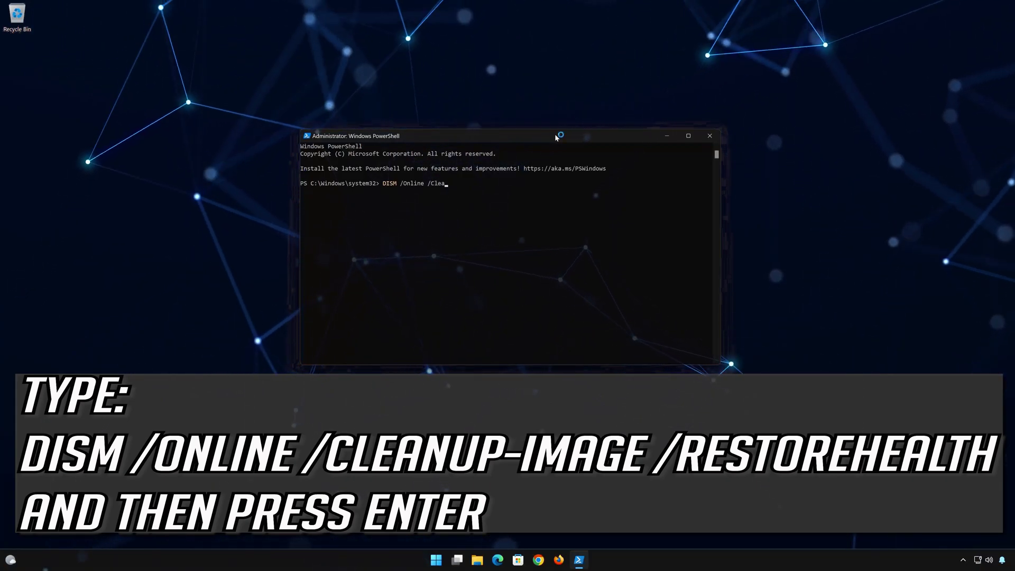
text(nup)
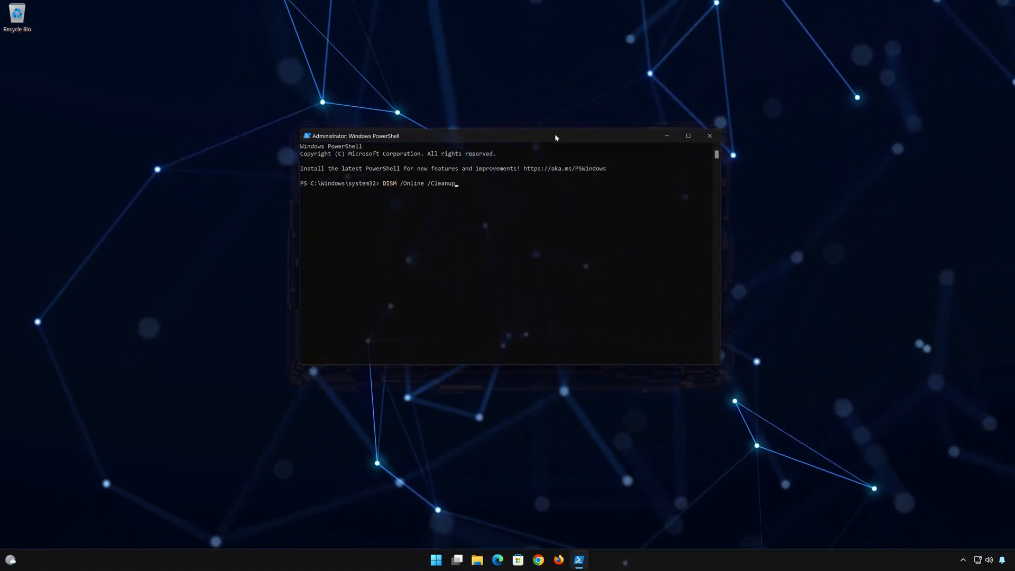
text(-Ima)
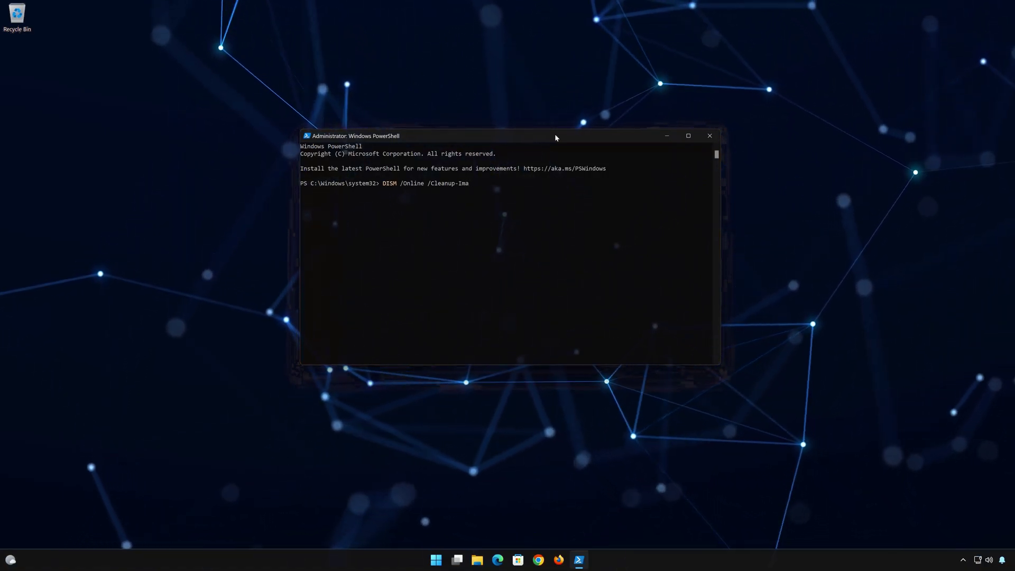
text(ge)
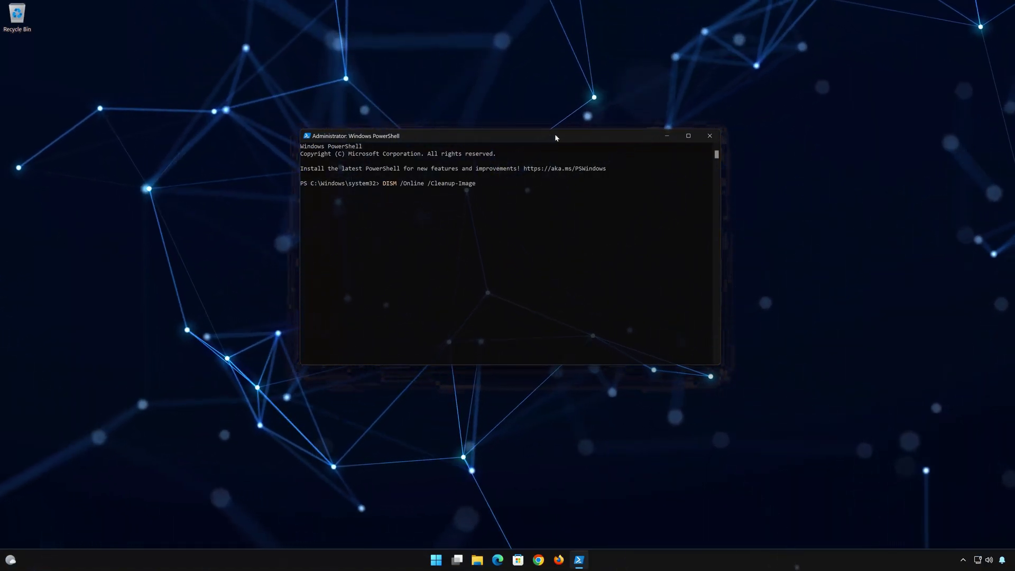
text( /)
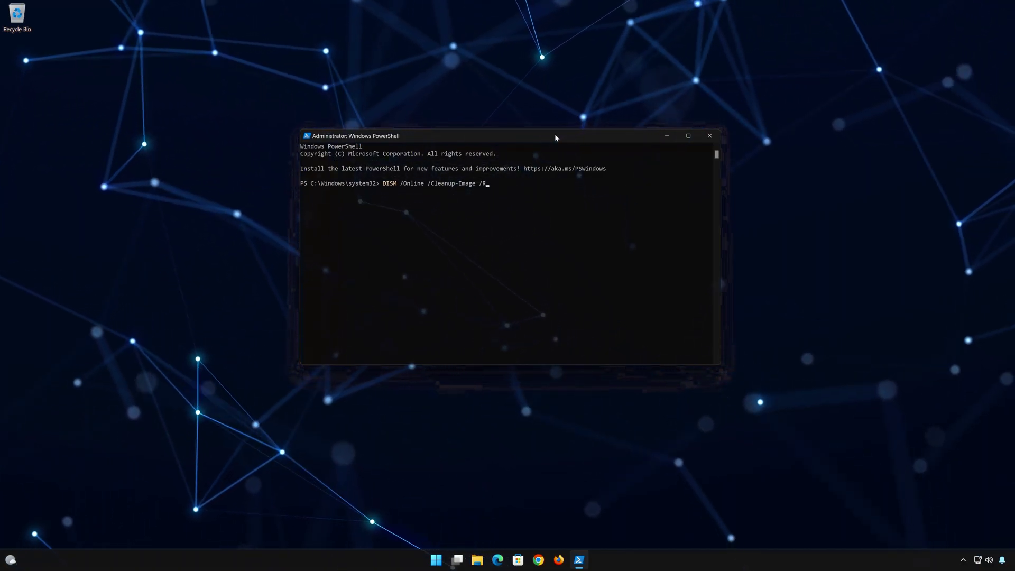
text(Restore)
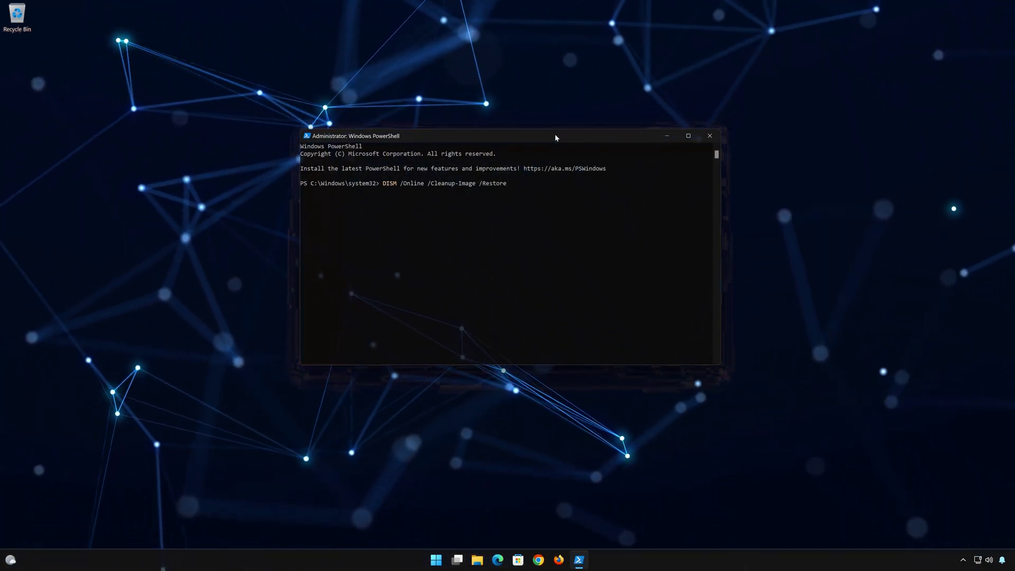
text(Heal)
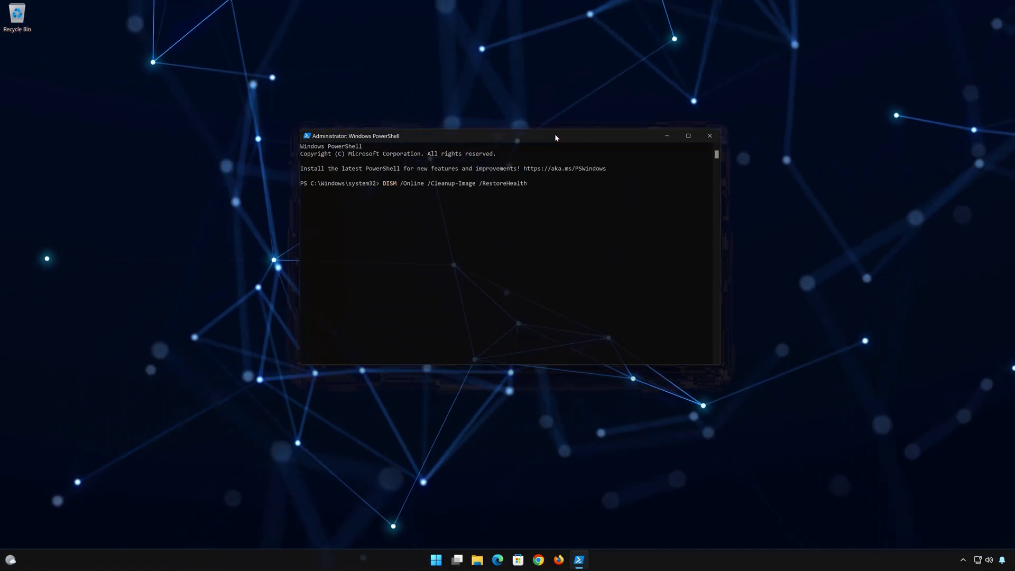
text(th)
key(Return)
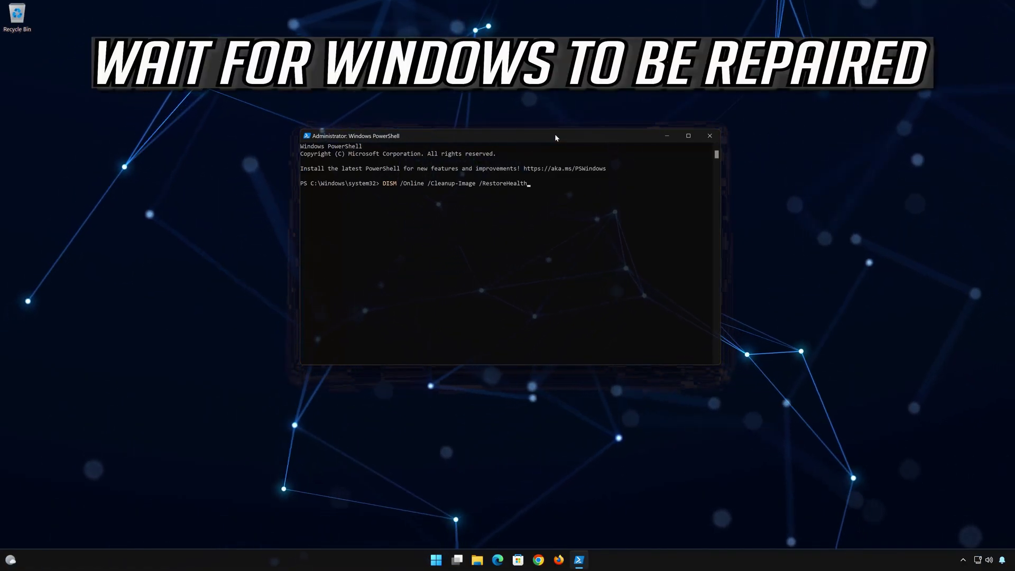